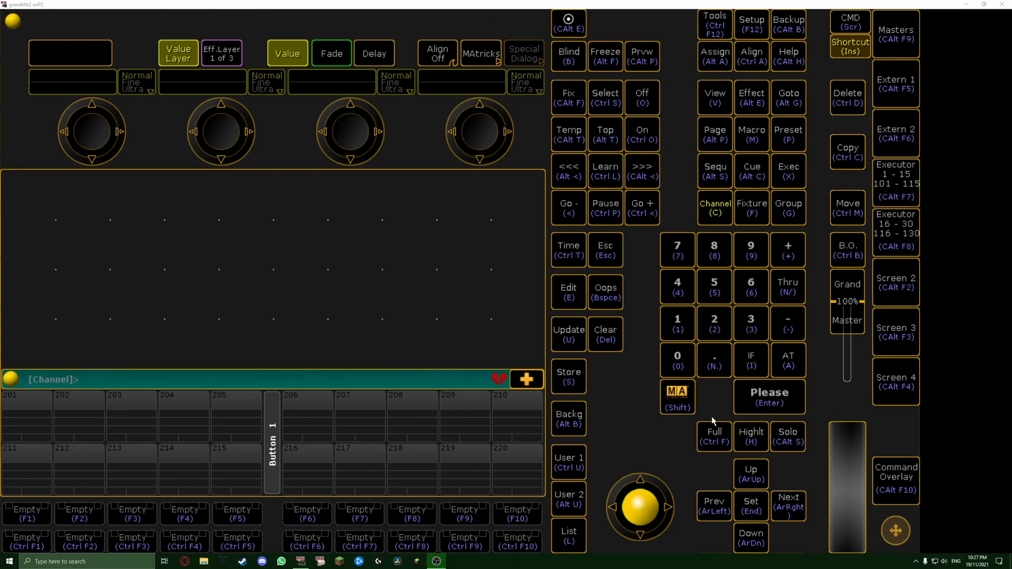
# - Switch keyboard shortcut mode off and back on
pyautogui.click(854, 53)
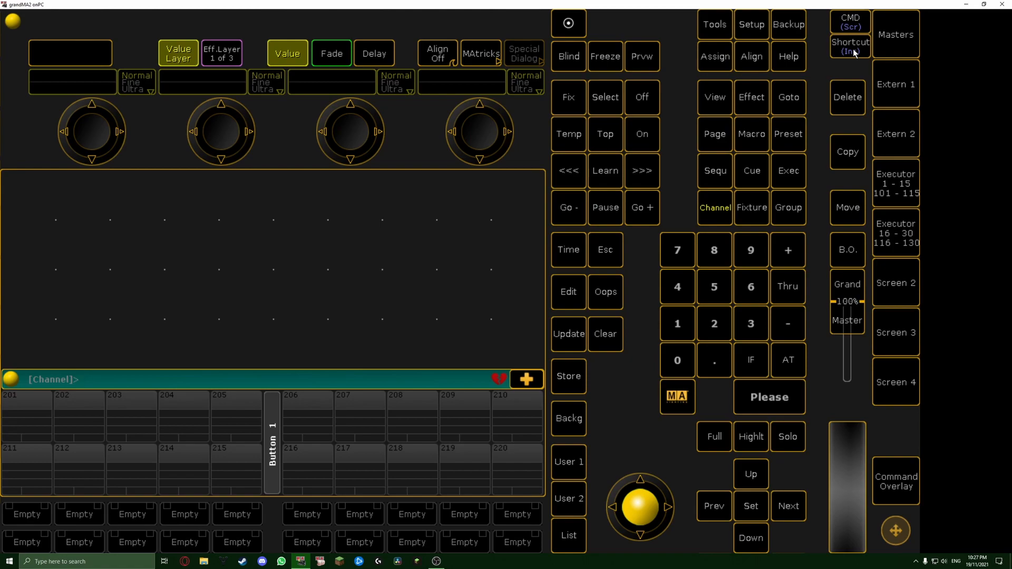
pyautogui.click(854, 53)
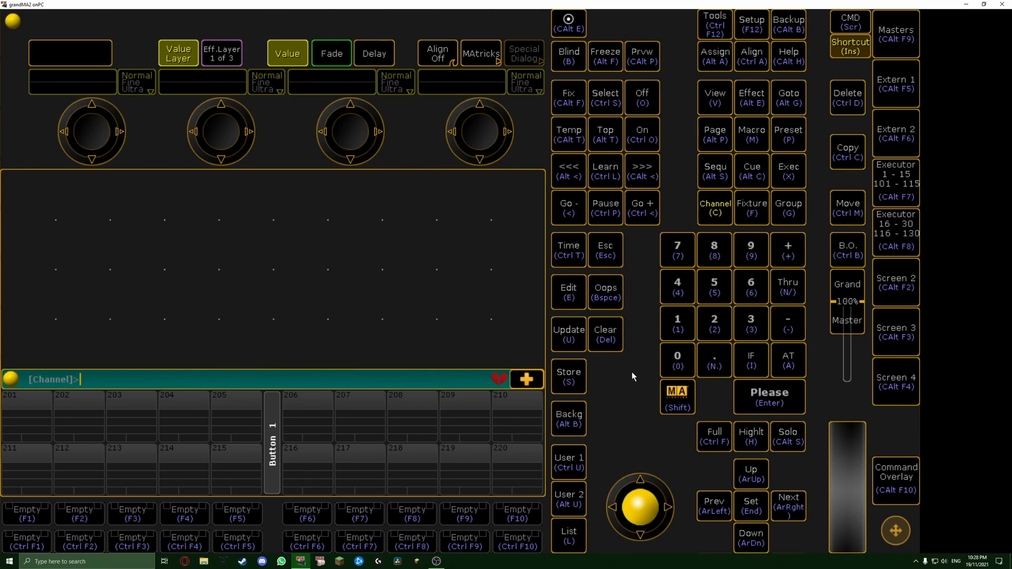
# - Run the Clear command several times from the keyboard to empty the programmer
pyautogui.press('Delete')
pyautogui.press('Delete')
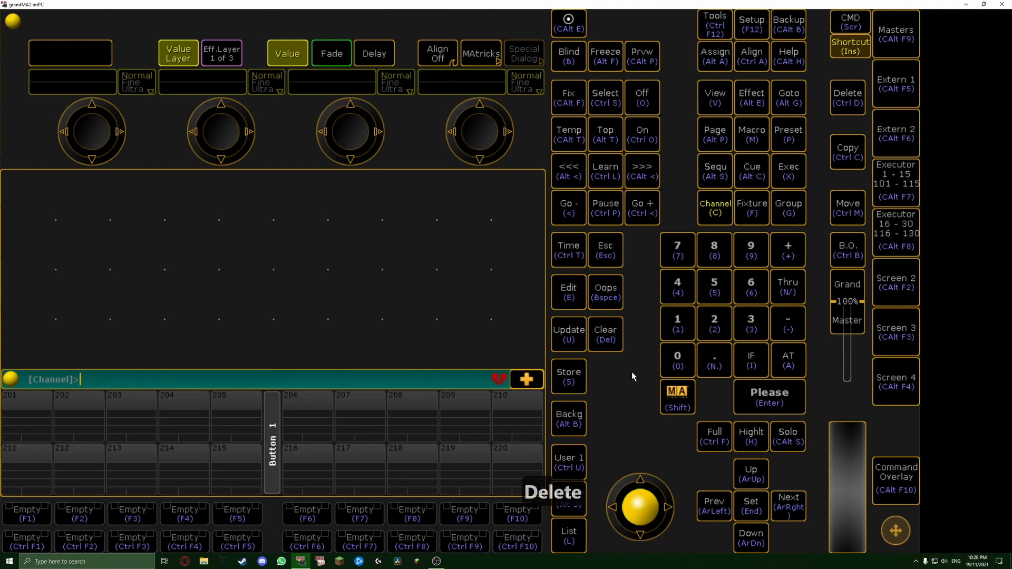
pyautogui.press('Delete')
pyautogui.press('Delete')
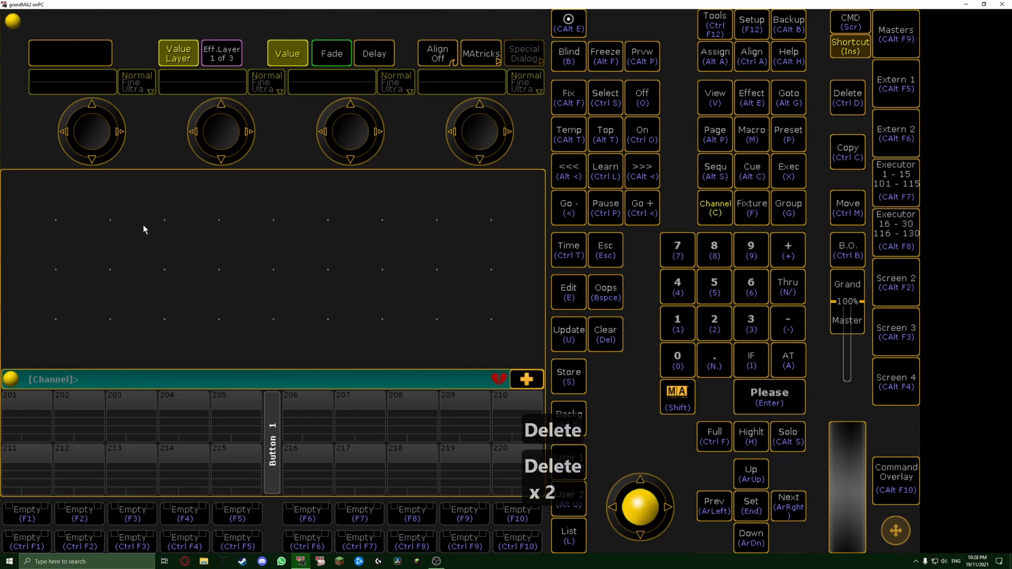
# - Add a Command Line feedback window from the System windows to the empty screen area
pyautogui.click(74, 226)
pyautogui.click(470, 247)
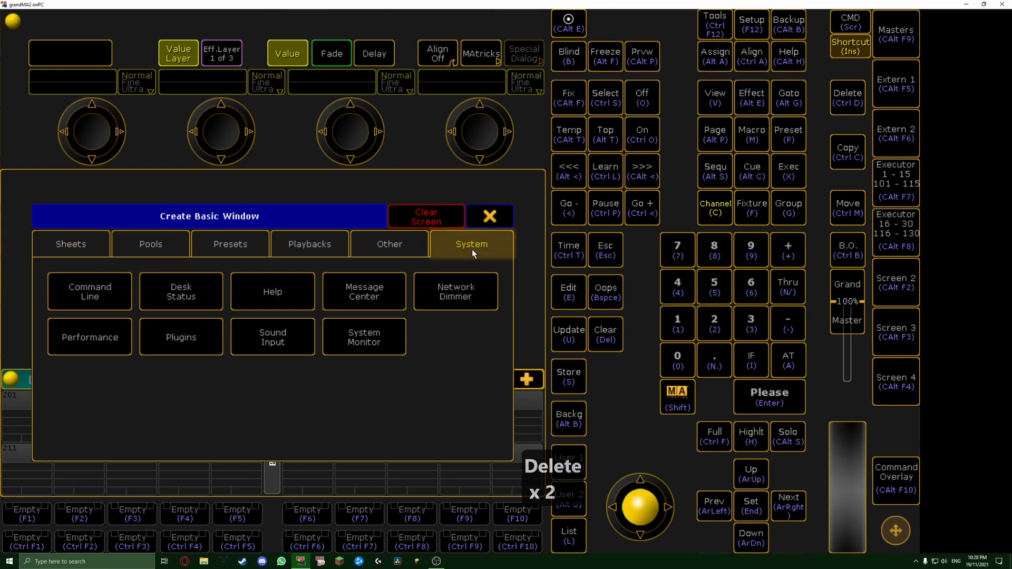
pyautogui.click(105, 293)
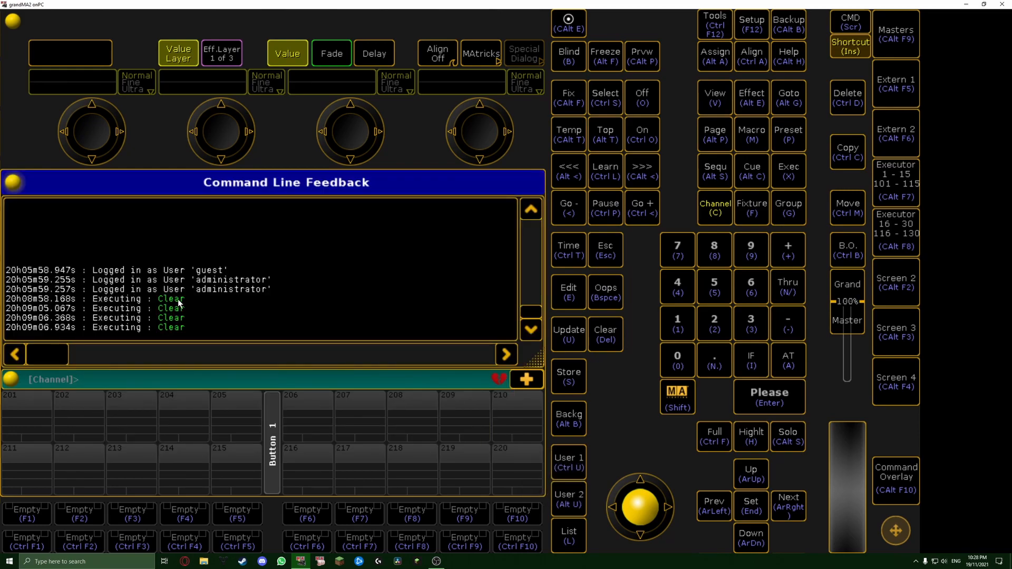
# - Execute Clear six times with its keyboard shortcut and check the entries in the command line feedback window
pyautogui.press('Delete')
pyautogui.press('Delete')
pyautogui.press('Delete')
pyautogui.press('Delete')
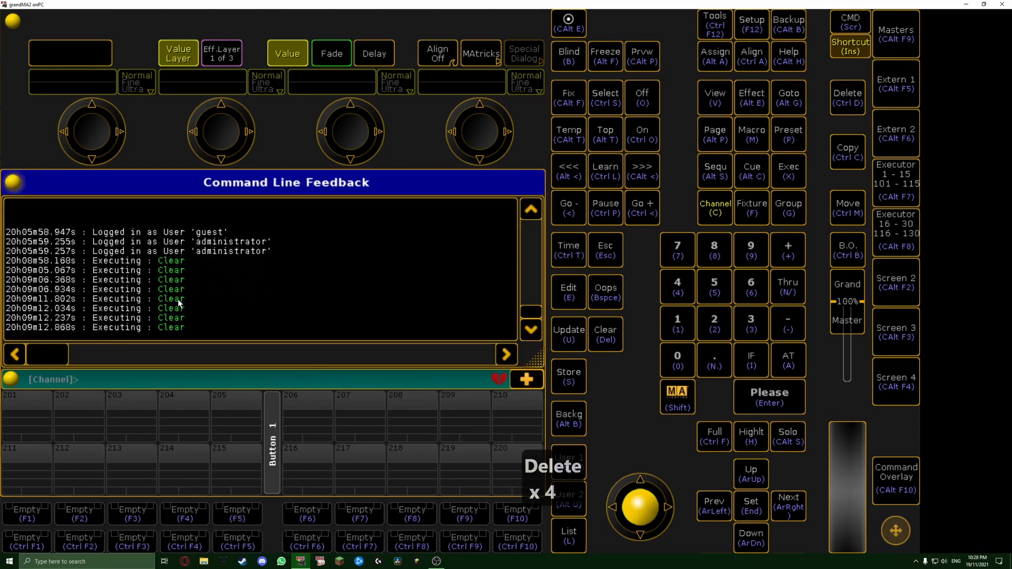
pyautogui.press('Delete')
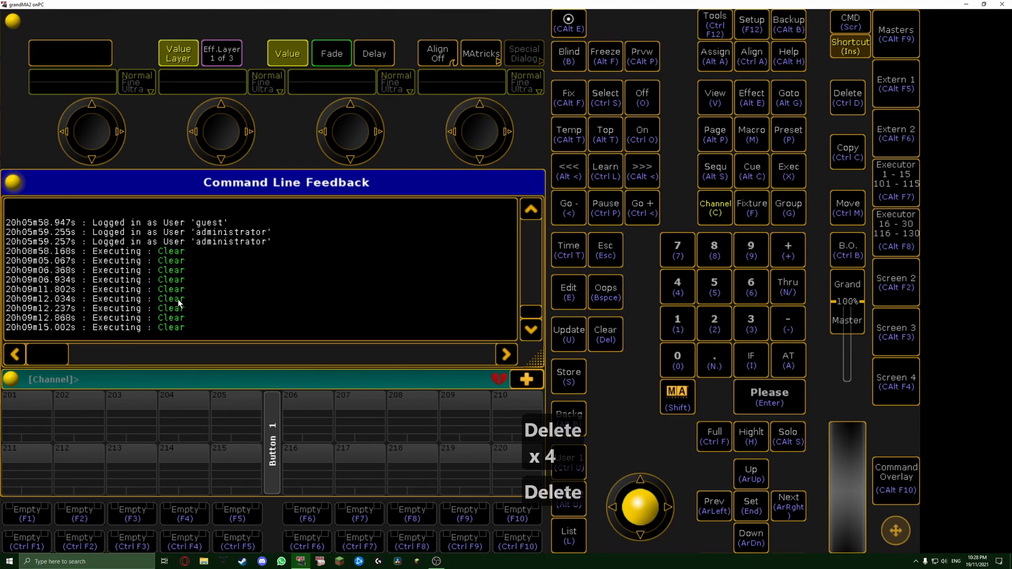
pyautogui.press('Delete')
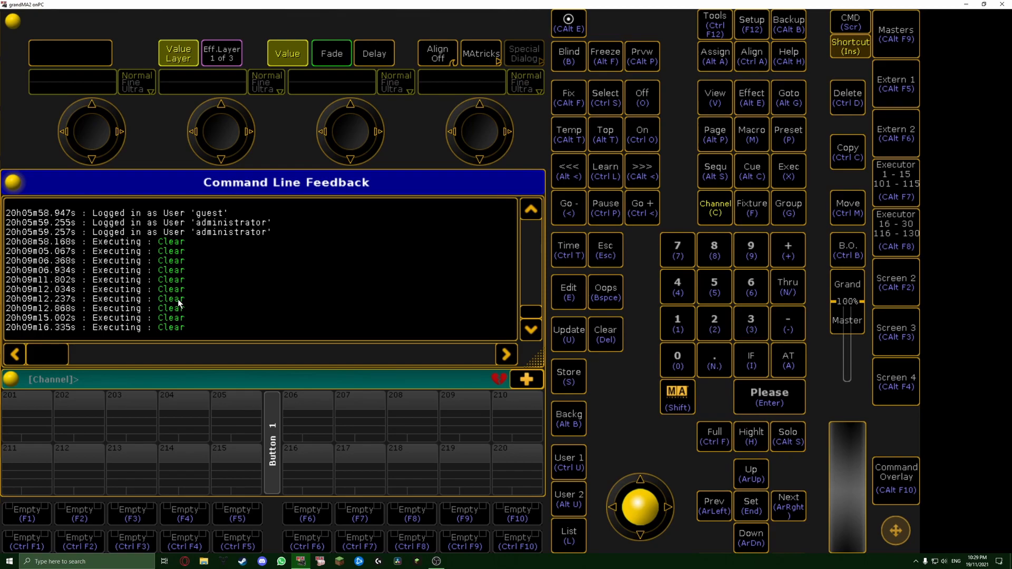
# - Enter the Store keyword in the command line using its shortcut, and clear it again
pyautogui.press('s')
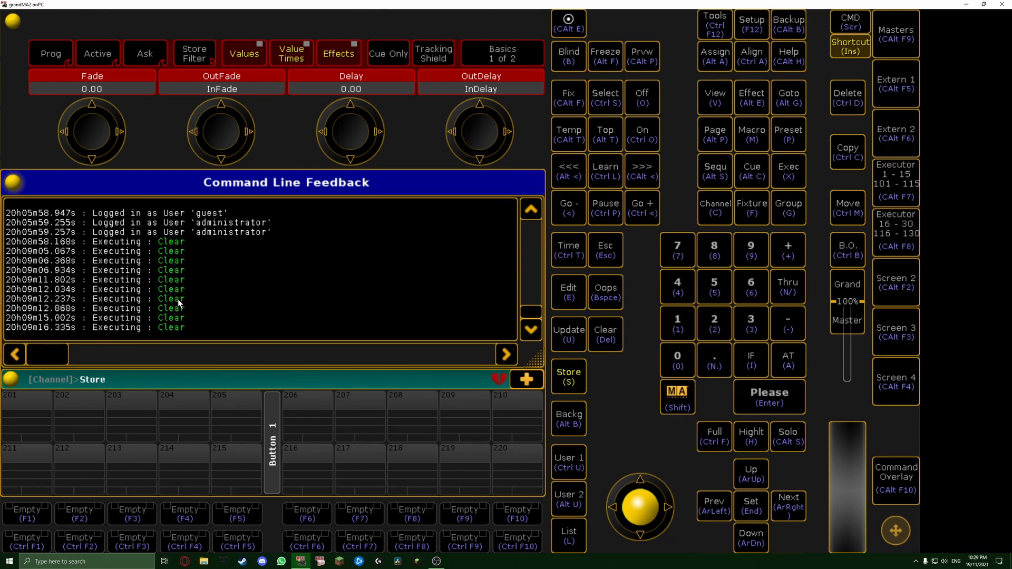
pyautogui.press('Delete')
pyautogui.press('Delete')
pyautogui.press('Delete')
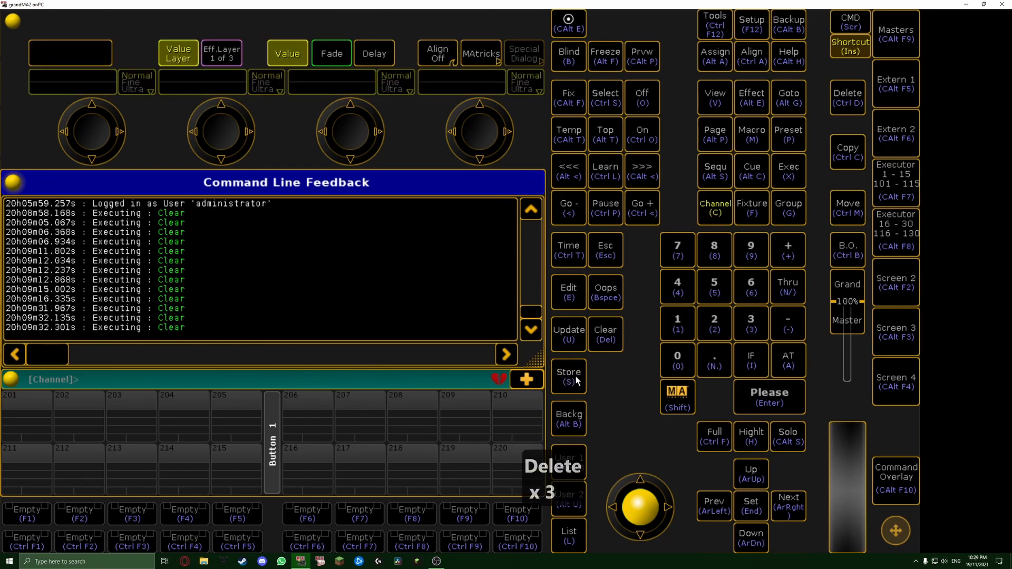
# - Store a cue on fader executor 1 and another on fader executor 2
pyautogui.click(569, 377)
pyautogui.click(897, 181)
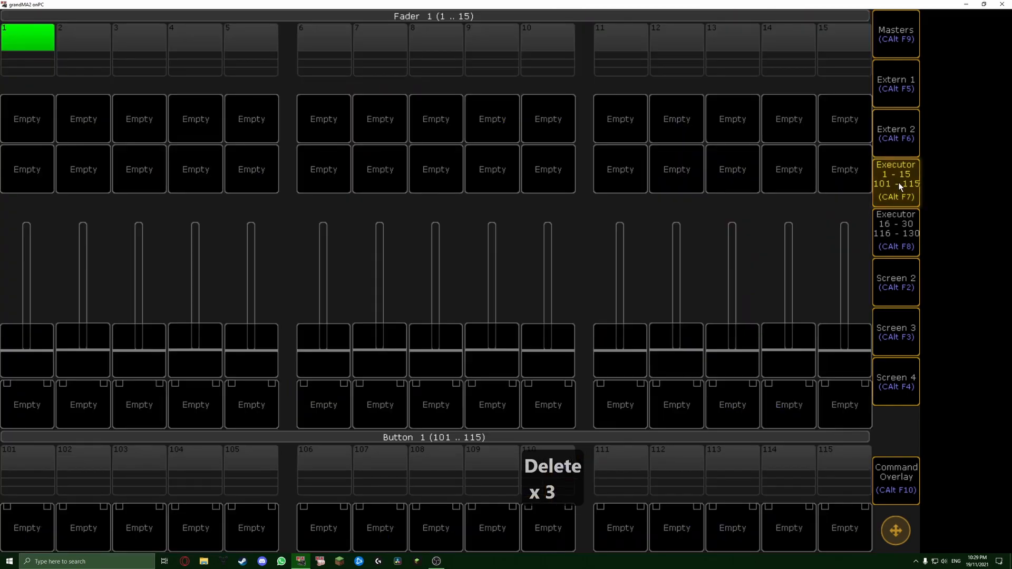
pyautogui.click(33, 61)
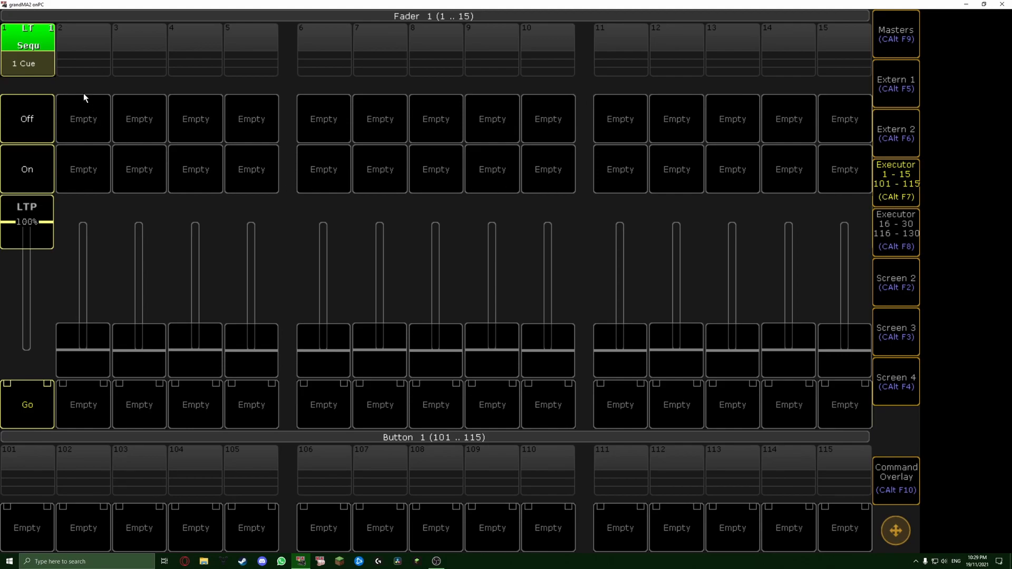
pyautogui.press('s')
pyautogui.click(83, 58)
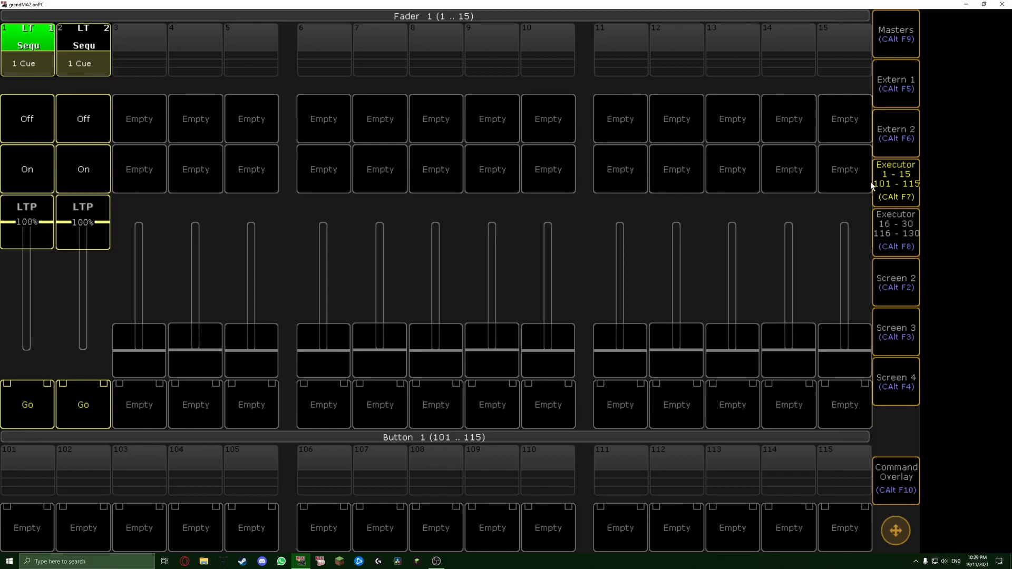
# - Open the command overlay and try to select channels 101 Thru 108
pyautogui.click(909, 486)
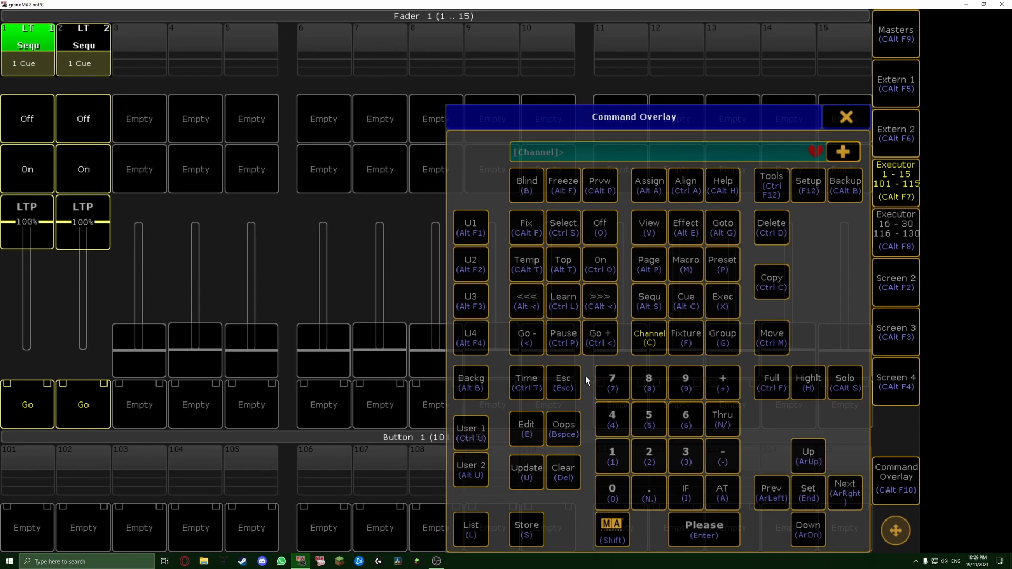
pyautogui.write('c101')
pyautogui.click(723, 425)
pyautogui.click(616, 454)
pyautogui.click(612, 490)
pyautogui.click(663, 378)
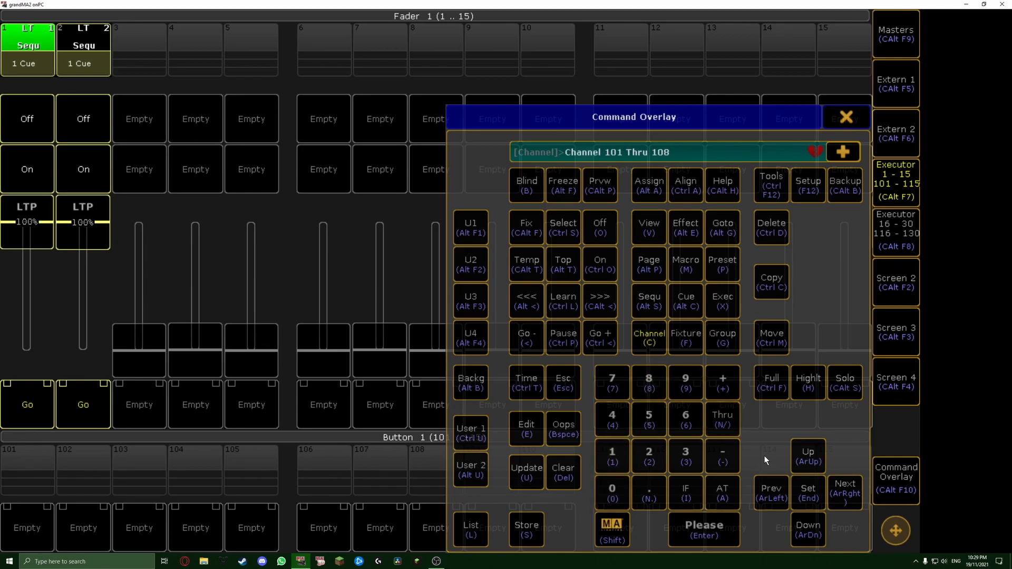
pyautogui.press('Return')
pyautogui.click(719, 538)
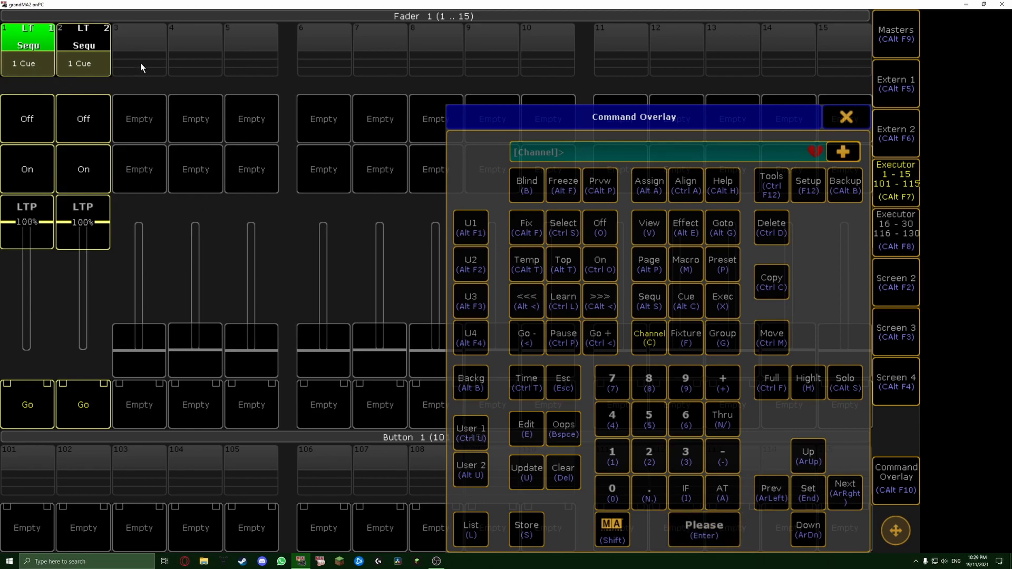
# - Store to executor 1 again using the Create Second Cue method
pyautogui.click(526, 530)
pyautogui.click(39, 64)
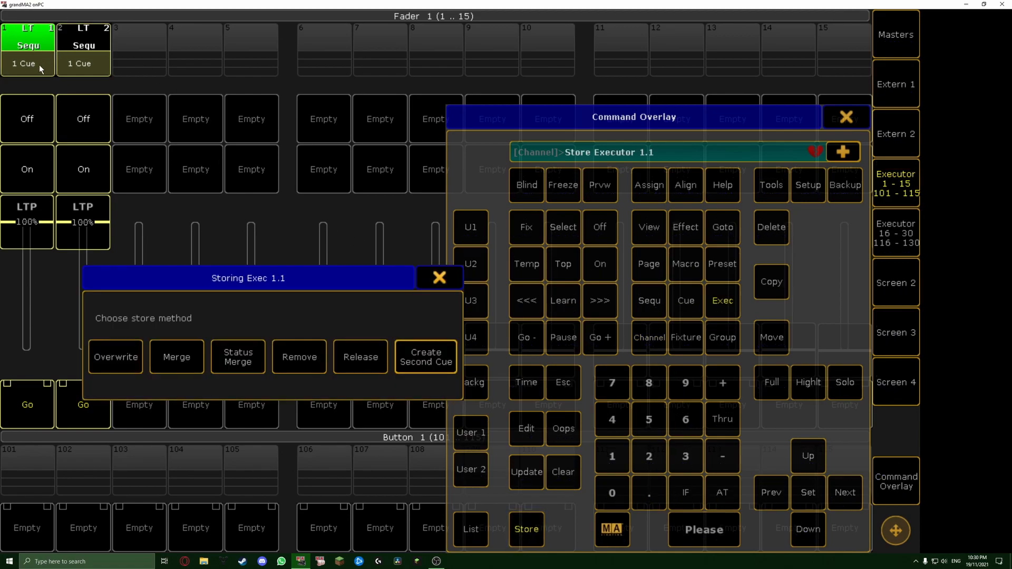
pyautogui.click(440, 365)
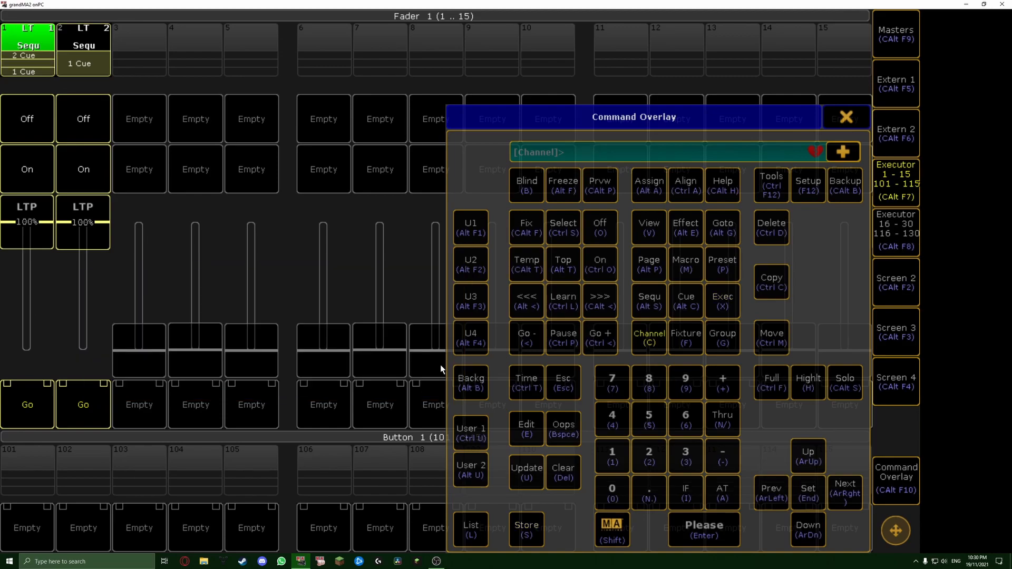
# - Clear the programmer and undo storing the second cue on executor 1 with Oops
pyautogui.press('Delete')
pyautogui.press('BackSpace')
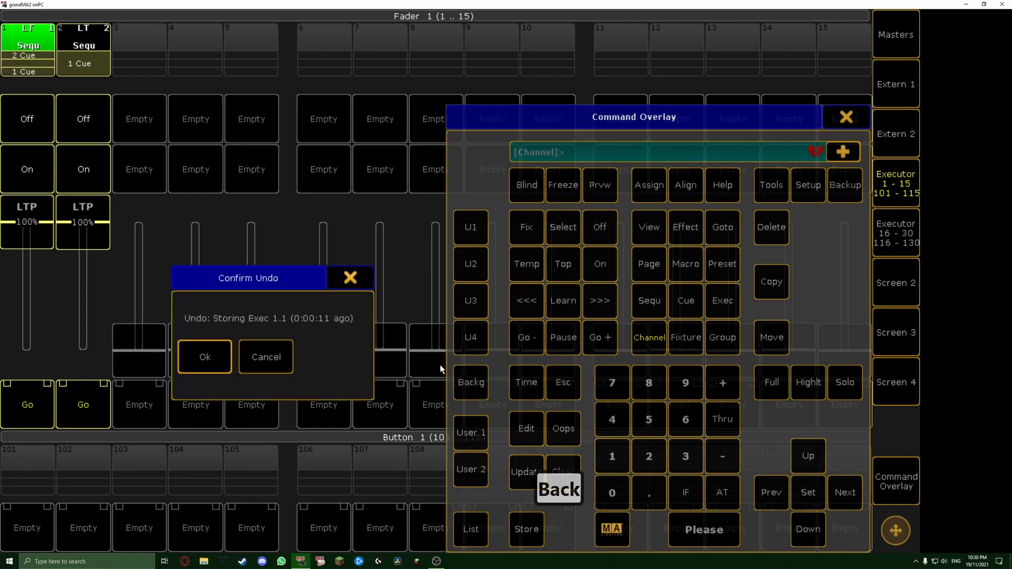
pyautogui.click(205, 357)
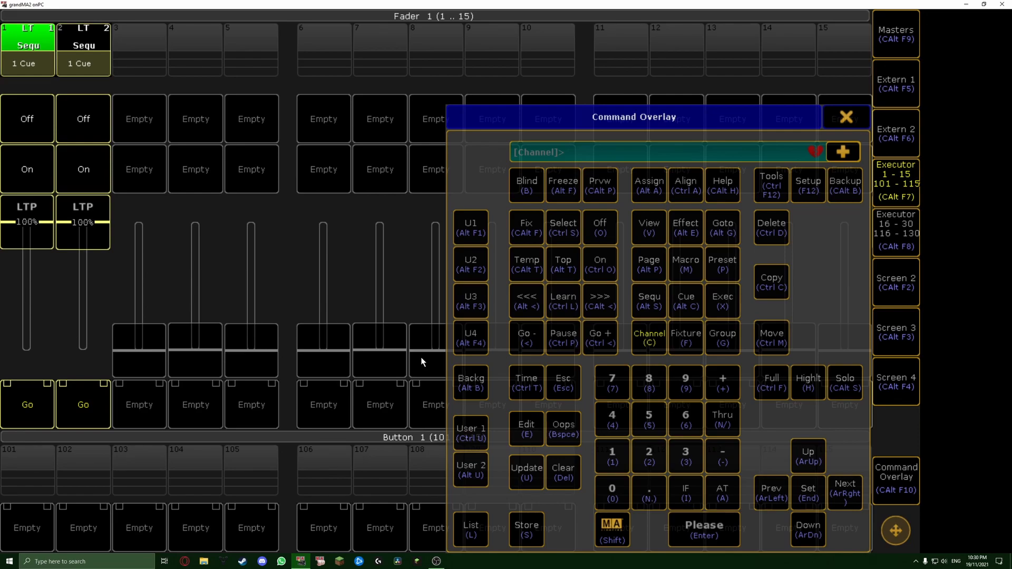
# - Store cue 2 on the selected executor with the Store Cue 2 command
pyautogui.press('s')
pyautogui.hotkey('alt', 'c')
pyautogui.press('2')
pyautogui.press('Return')
# - Enter the range 7 Thru 8 in the command line, clear it, and return from the executor view to the command screen
pyautogui.press('7')
pyautogui.press('KP_Divide')
pyautogui.press('8')
pyautogui.press('Delete')
pyautogui.press('Delete')
pyautogui.press('Delete')
pyautogui.click(906, 182)
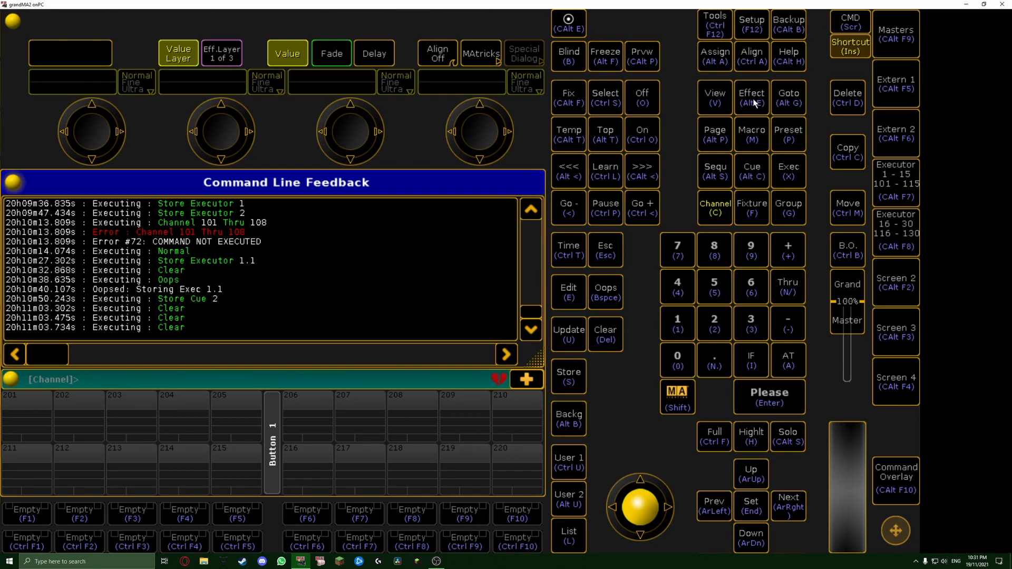
# - Enter the Effect and Copy keywords in turn using their shortcuts, clearing the command line after each
pyautogui.hotkey('alt', 'e')
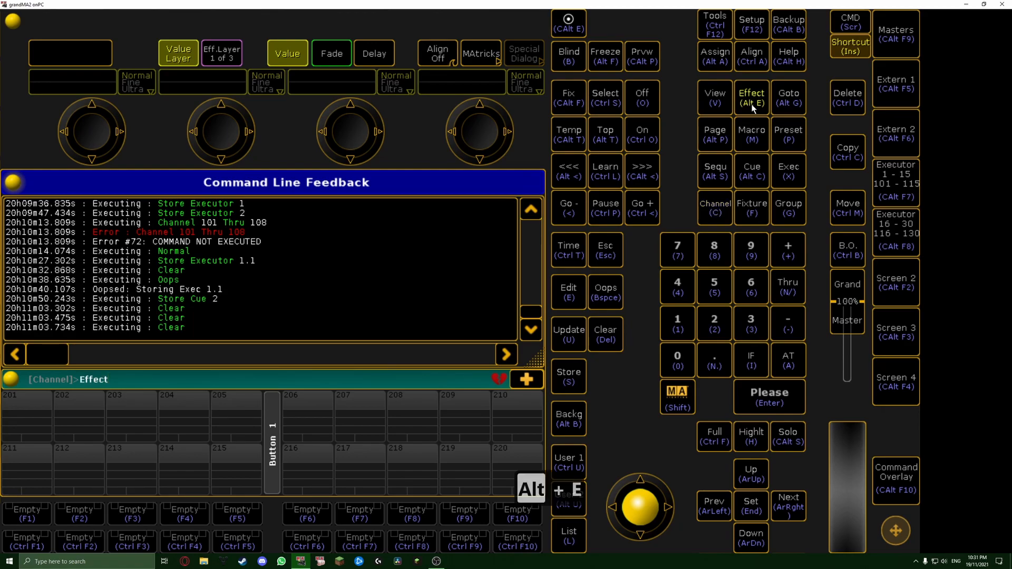
pyautogui.press('Delete')
pyautogui.press('Delete')
pyautogui.press('Delete')
pyautogui.press('Delete')
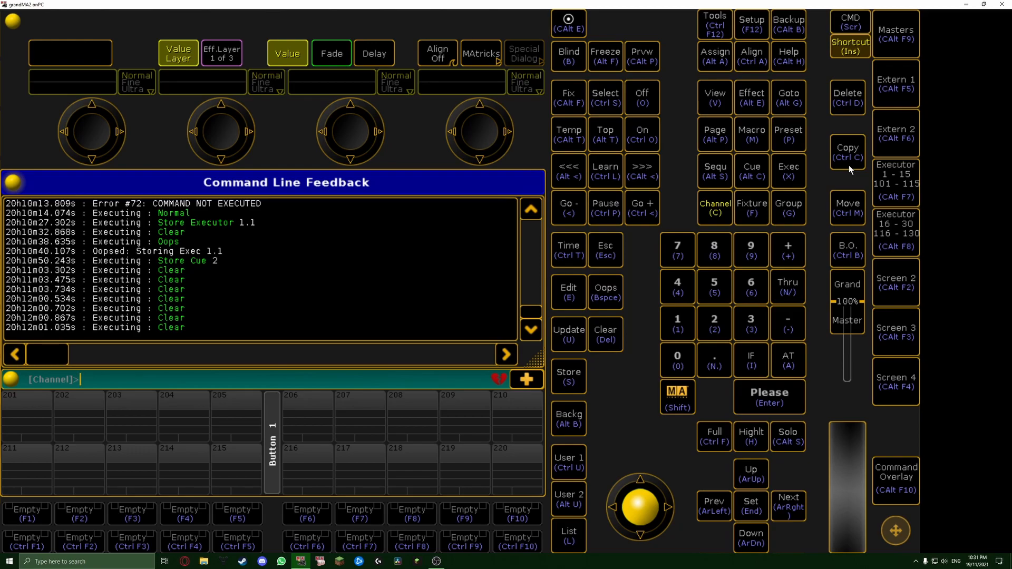
pyautogui.hotkey('ctrl', 'c')
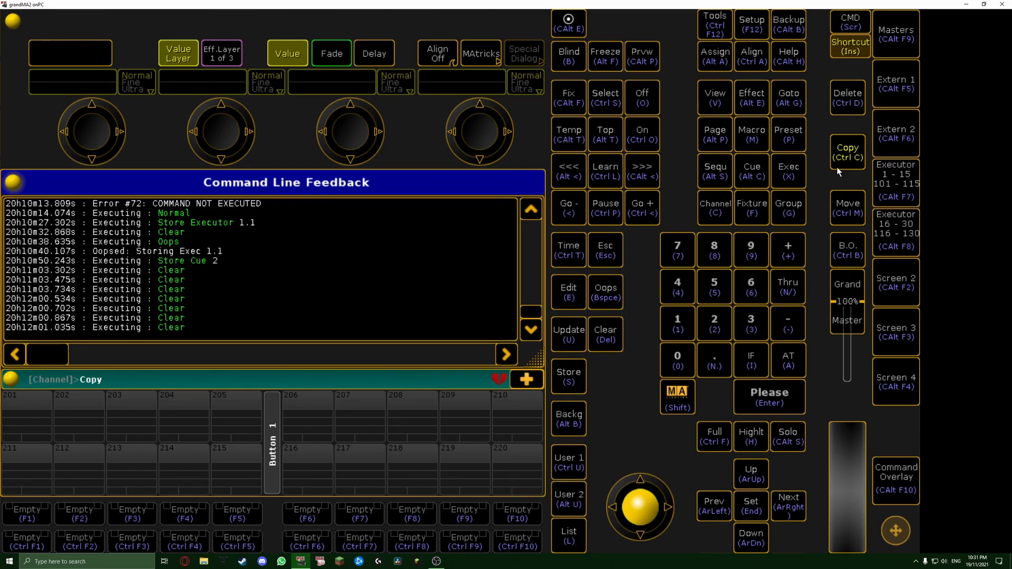
pyautogui.press('Delete')
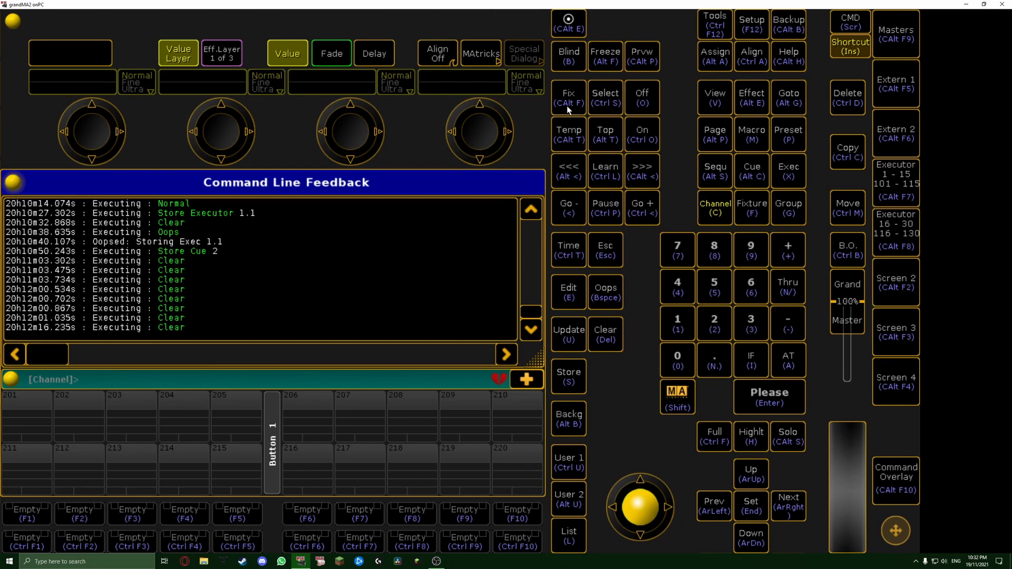
# - Enter the Fix keyword in the command line using its shortcut, and clear it again
pyautogui.hotkey('ctrl', 'alt', 'f')
pyautogui.hotkey('ctrl', 'alt', 'f')
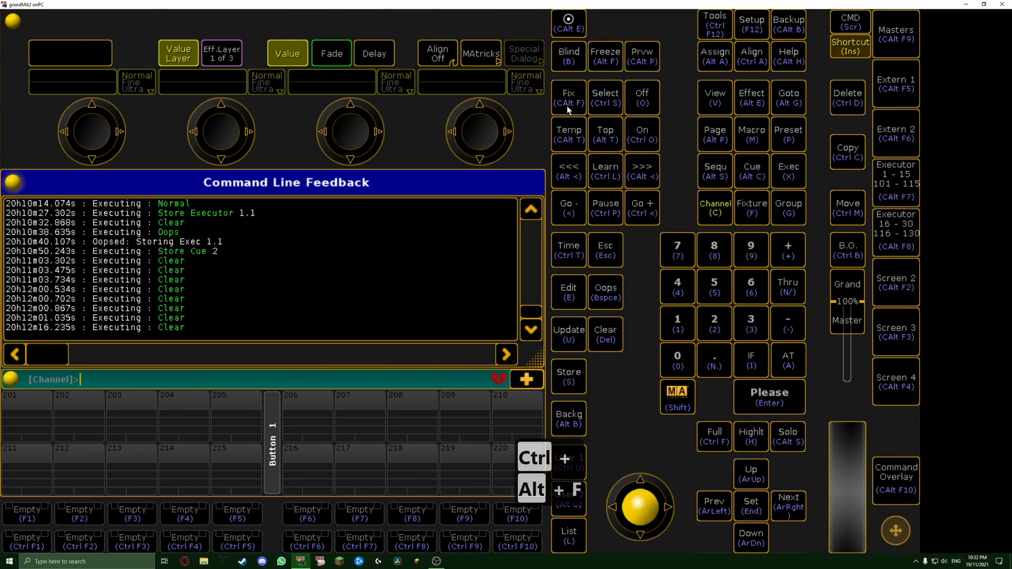
pyautogui.hotkey('ctrl', 'alt', 'f')
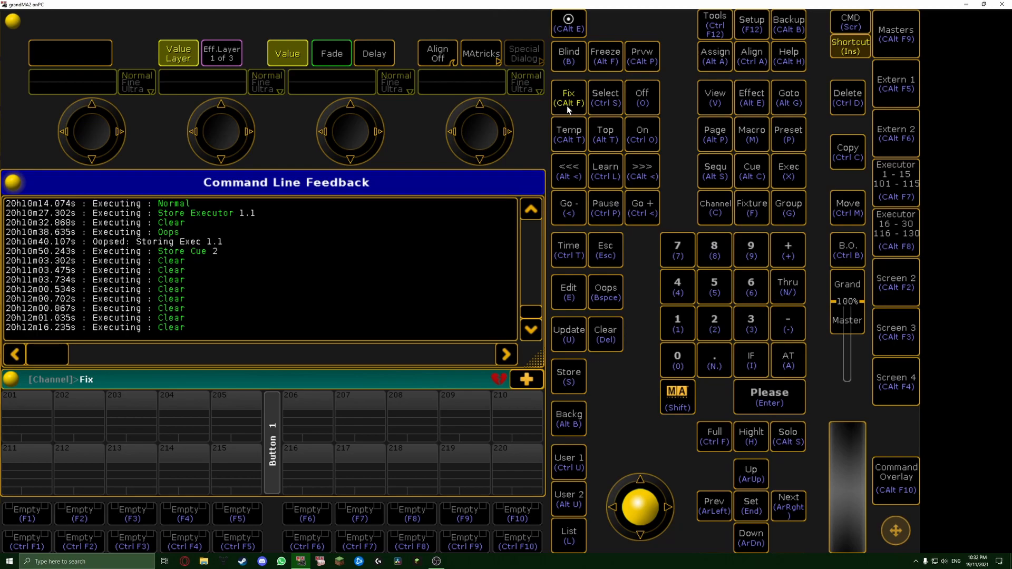
pyautogui.press('Delete')
pyautogui.press('Delete')
pyautogui.press('Delete')
pyautogui.press('Delete')
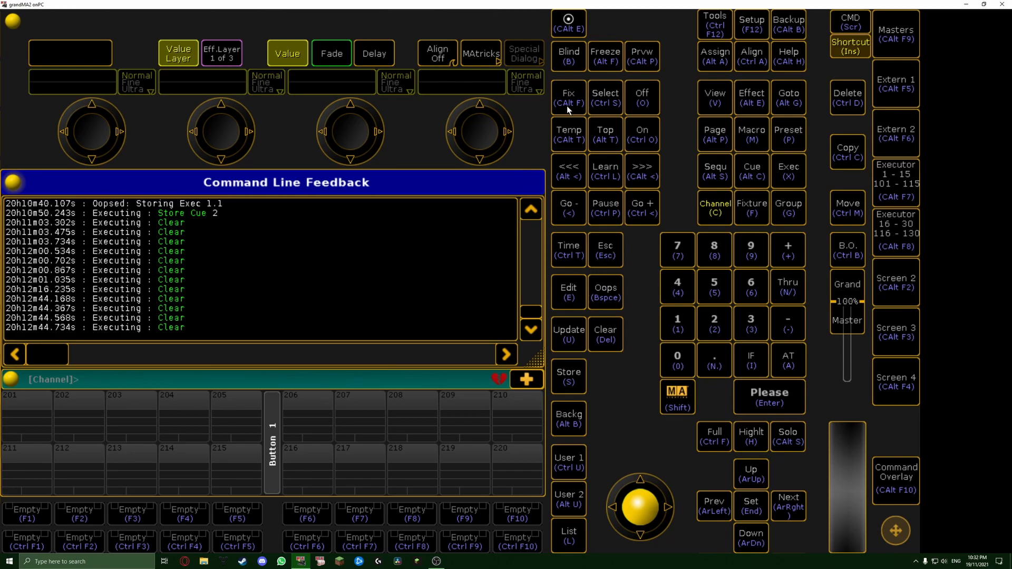
# - Open the keyboard shortcuts editor in the console setup
pyautogui.click(752, 32)
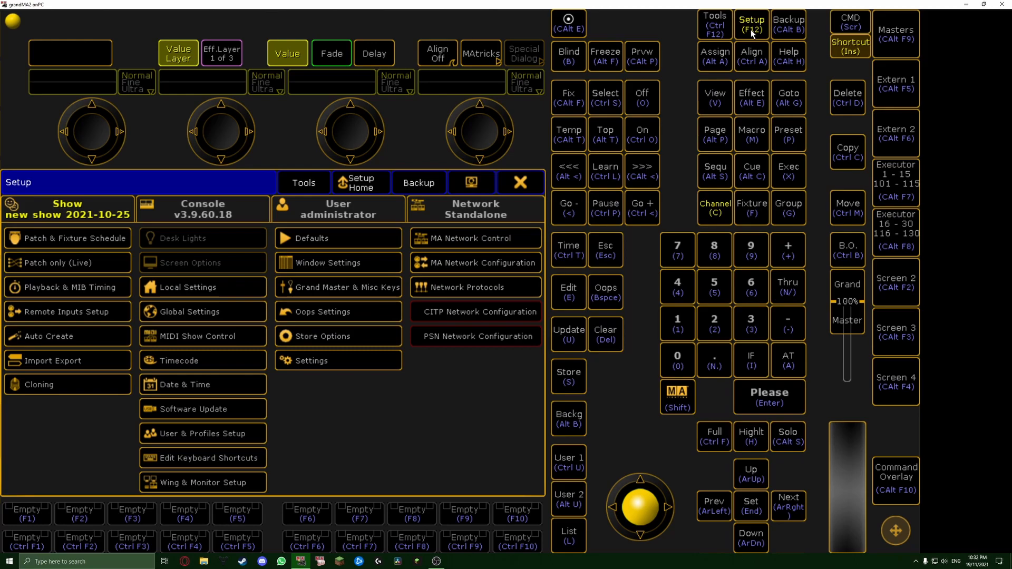
pyautogui.click(234, 210)
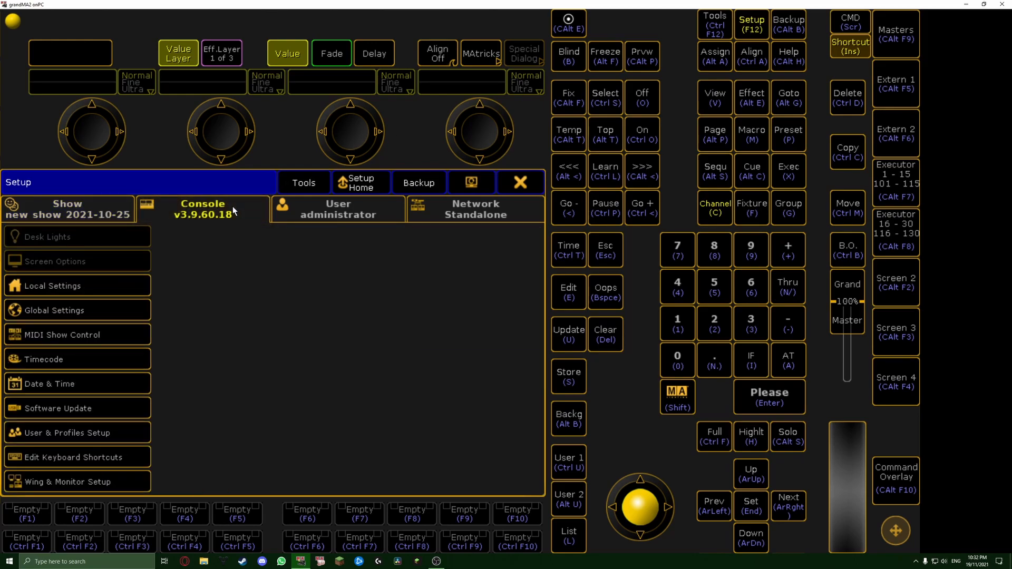
pyautogui.click(131, 456)
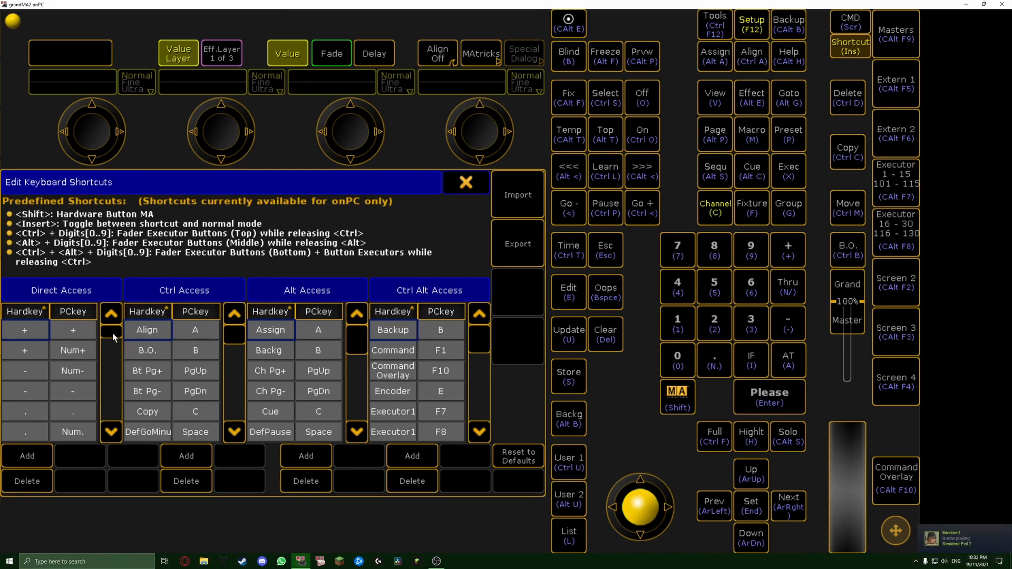
# - Find the Store hardkey among the direct access shortcuts and select its assigned PC key
pyautogui.moveTo(112, 333); pyautogui.dragTo(101, 402)
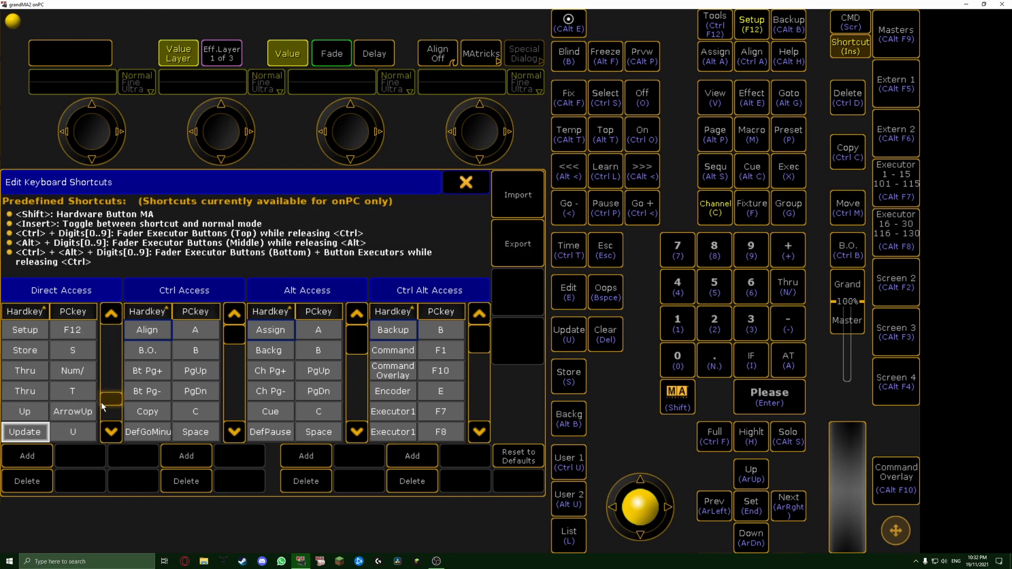
pyautogui.click(32, 353)
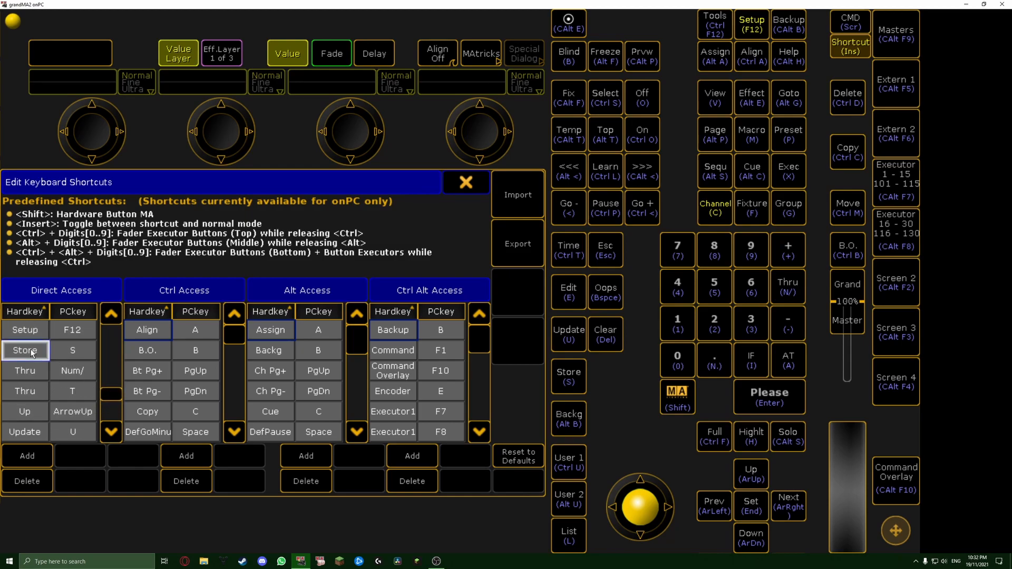
pyautogui.click(67, 357)
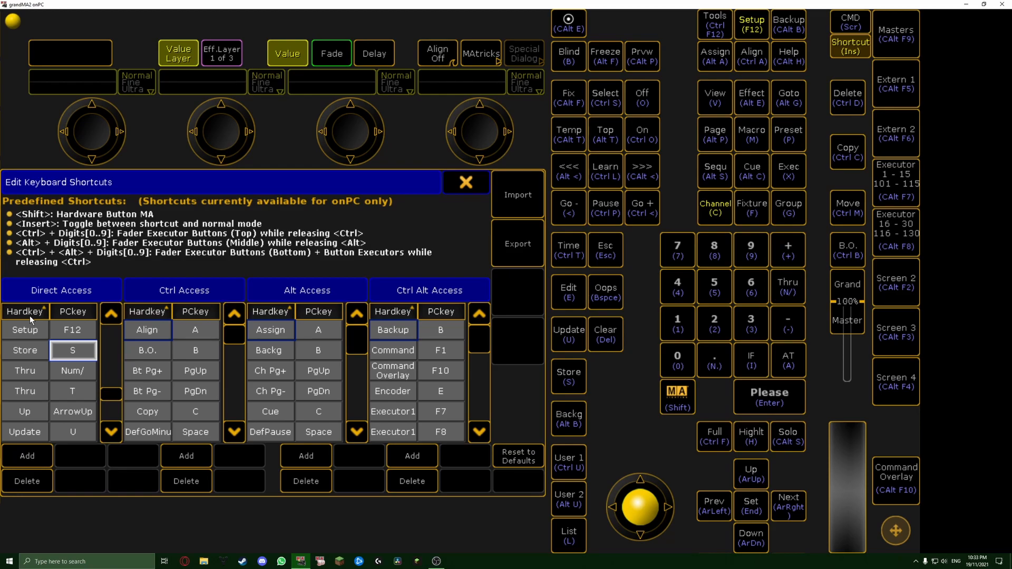
# - Reassign the Store hardkey's direct access shortcut to W and test it by entering the Store command
pyautogui.click(75, 352)
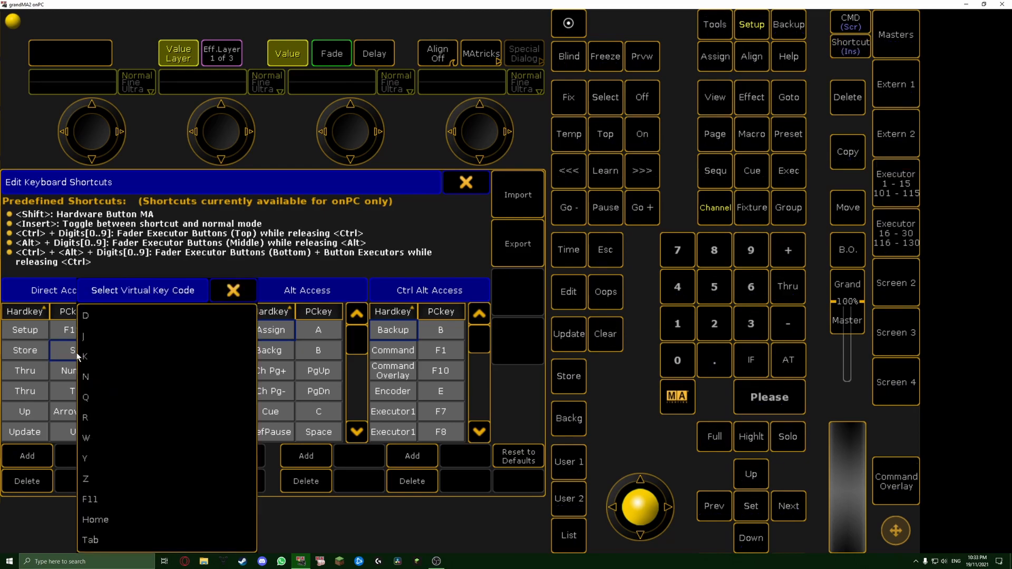
pyautogui.click(95, 439)
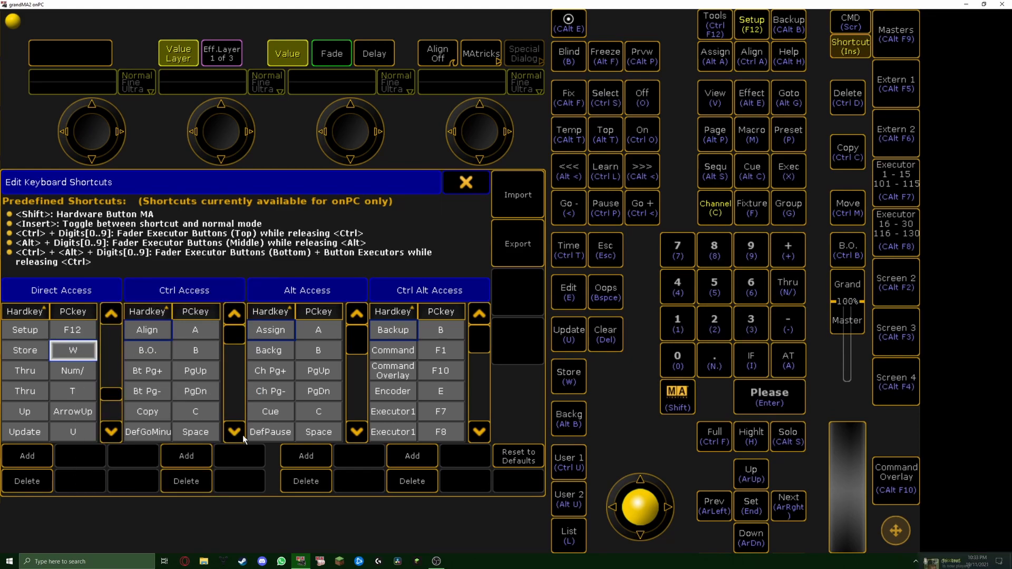
pyautogui.press('w')
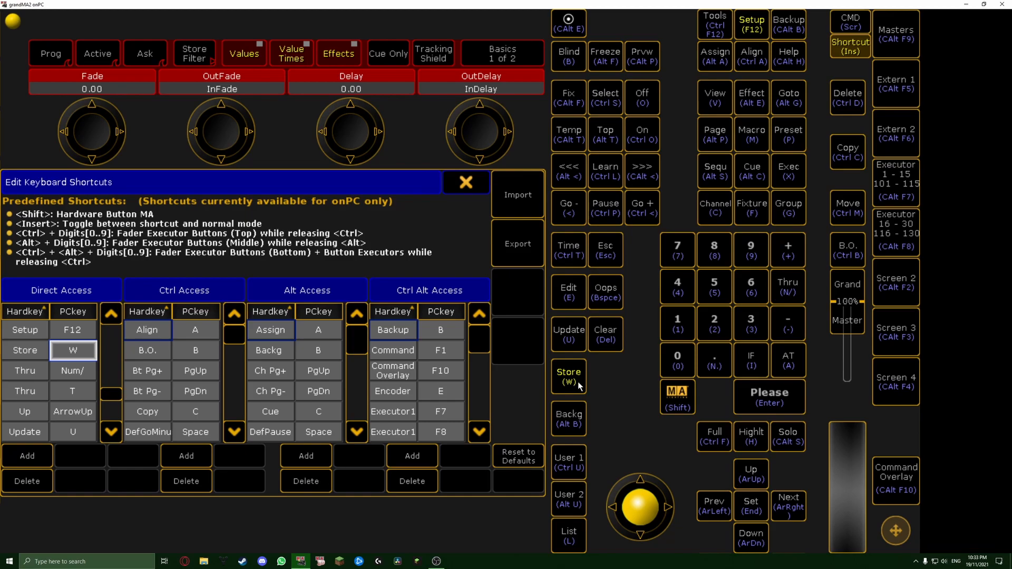
# - Clear the Store command and set the Store hardkey's direct access PC key back to S
pyautogui.press('Delete')
pyautogui.press('Delete')
pyautogui.press('Delete')
pyautogui.press('Delete')
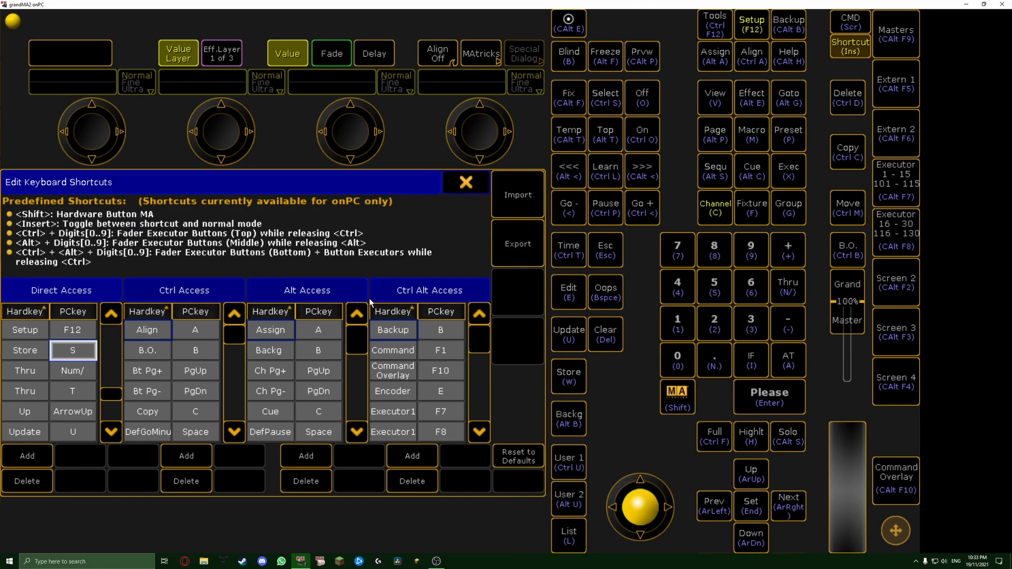
# - Look through the Ctrl Alt, Alt and Ctrl shortcut lists, and return to the start of the direct access list
pyautogui.moveTo(485, 341)
pyautogui.mouseDown()
pyautogui.moveTo(486, 411)
pyautogui.moveTo(488, 332)
pyautogui.mouseUp()
pyautogui.moveTo(347, 337)
pyautogui.mouseDown()
pyautogui.moveTo(357, 352)
pyautogui.moveTo(354, 407)
pyautogui.moveTo(358, 333)
pyautogui.mouseUp()
pyautogui.moveTo(234, 340)
pyautogui.mouseDown()
pyautogui.moveTo(238, 410)
pyautogui.moveTo(236, 331)
pyautogui.mouseUp()
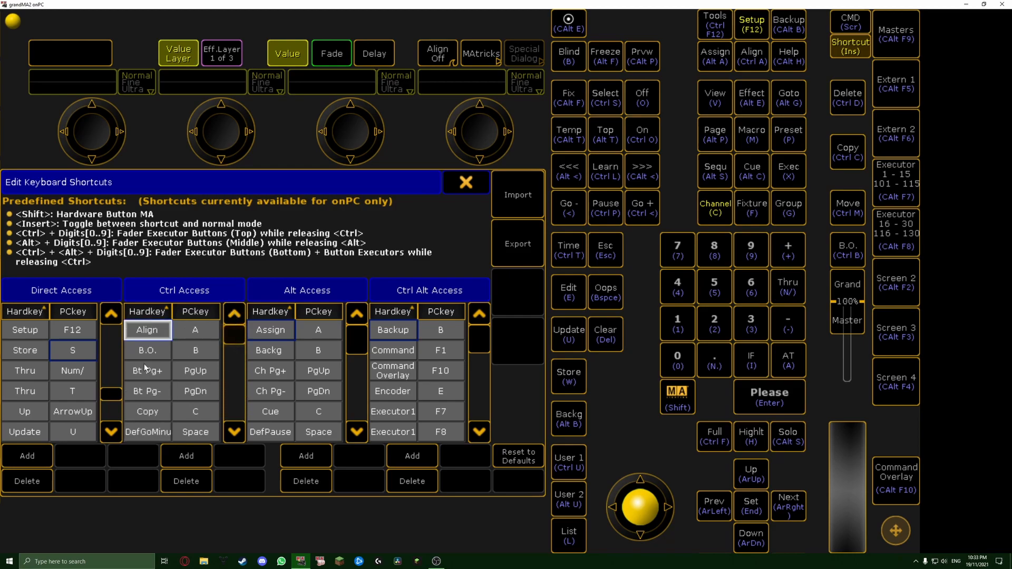
pyautogui.moveTo(120, 397); pyautogui.dragTo(113, 330)
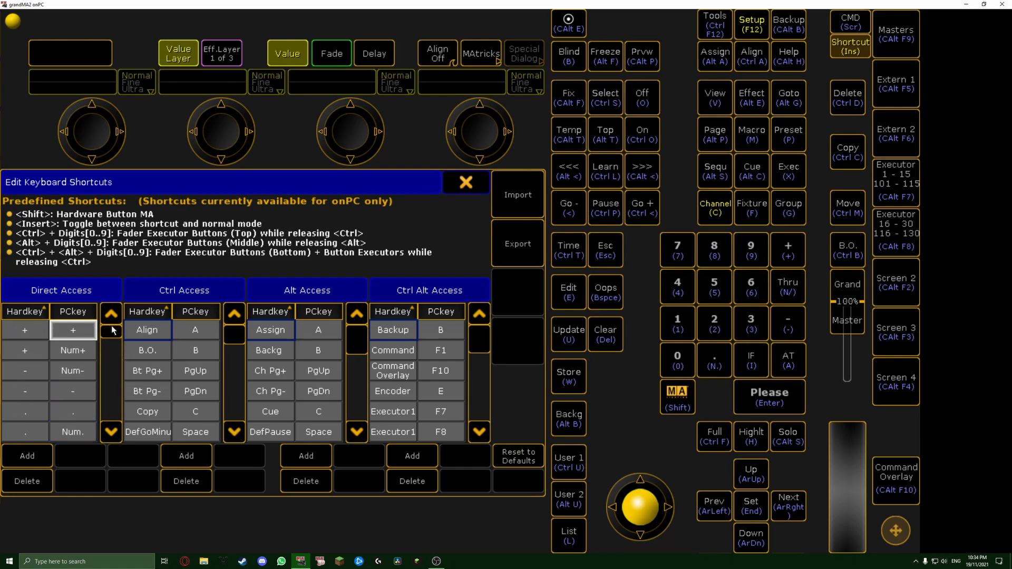